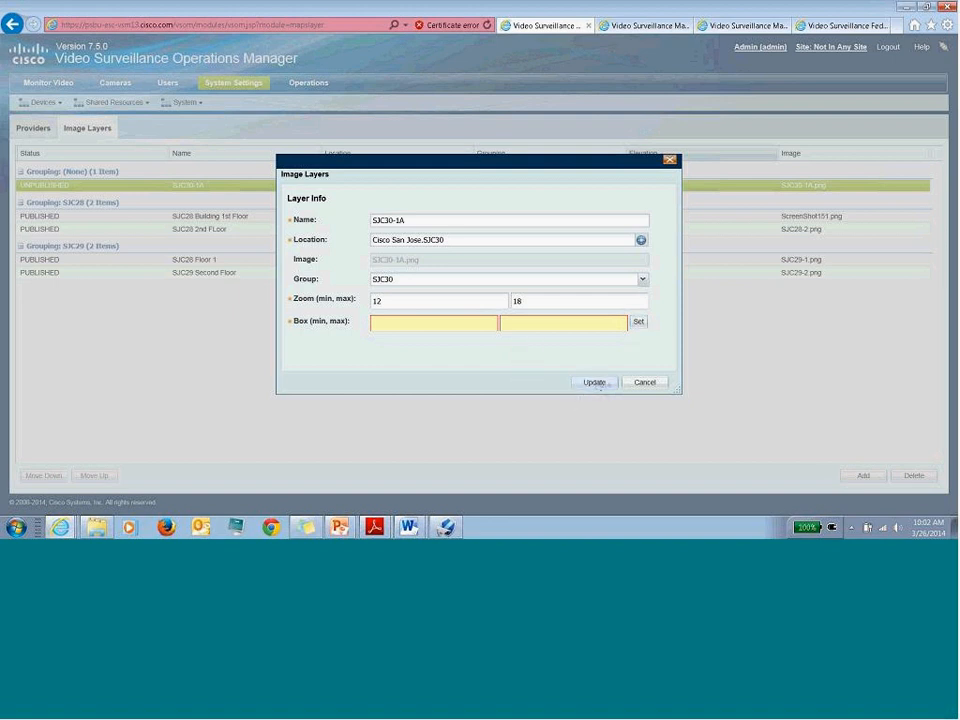
Cancel the current layer edit, reopen layer SJC30-1A and draw its bounding box rectangle over Cisco Systems Building 30.
{"action": "left_click", "coordinate": [644, 384]}
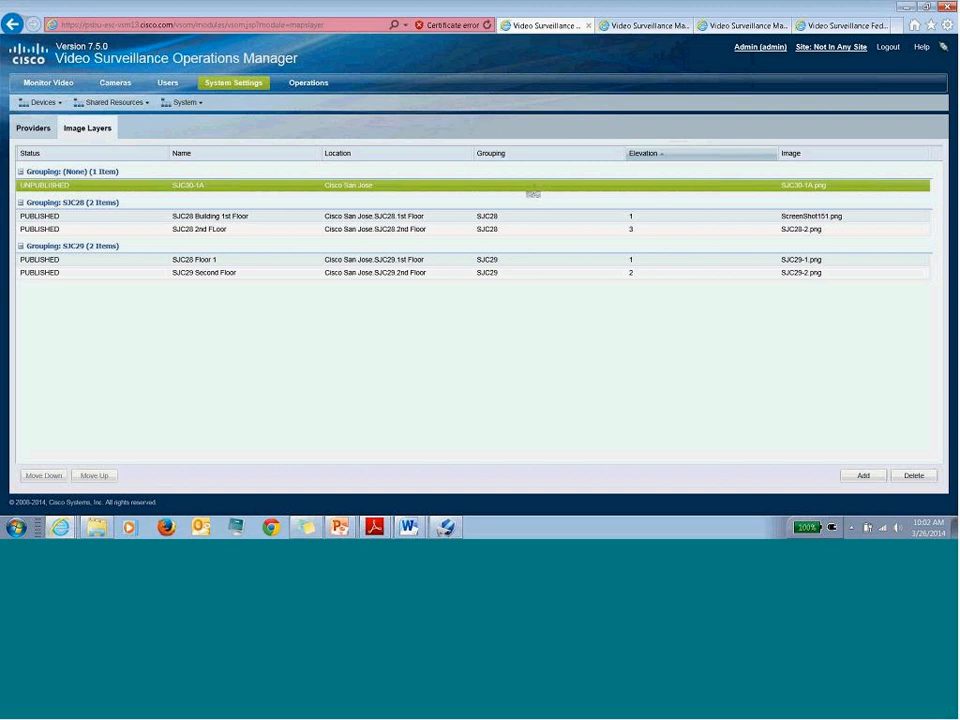
{"action": "double_click", "coordinate": [533, 191]}
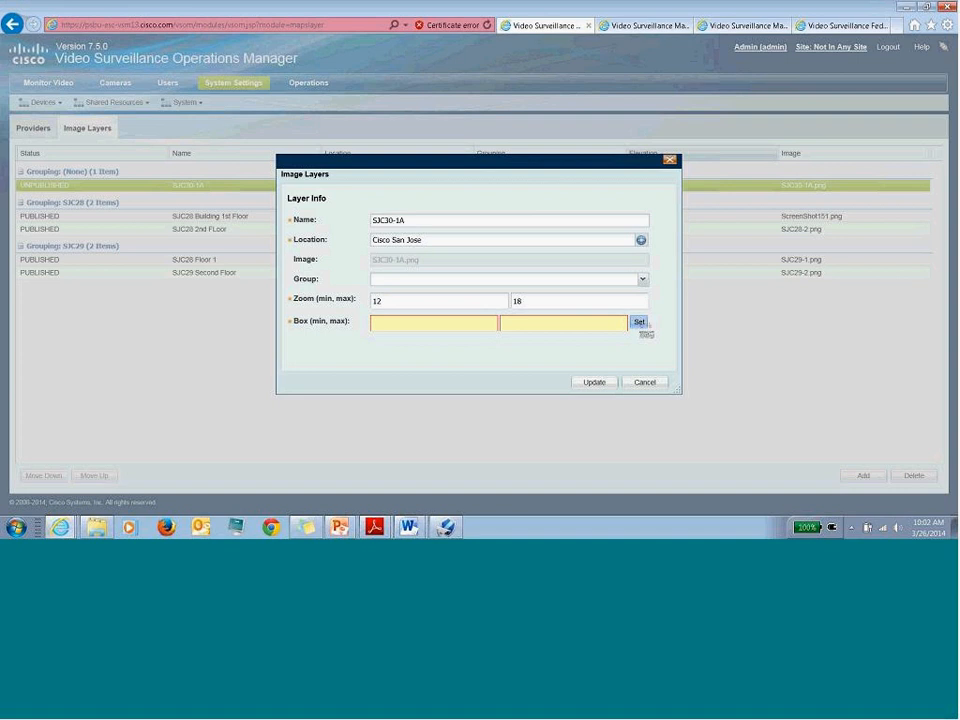
{"action": "left_click", "coordinate": [639, 322]}
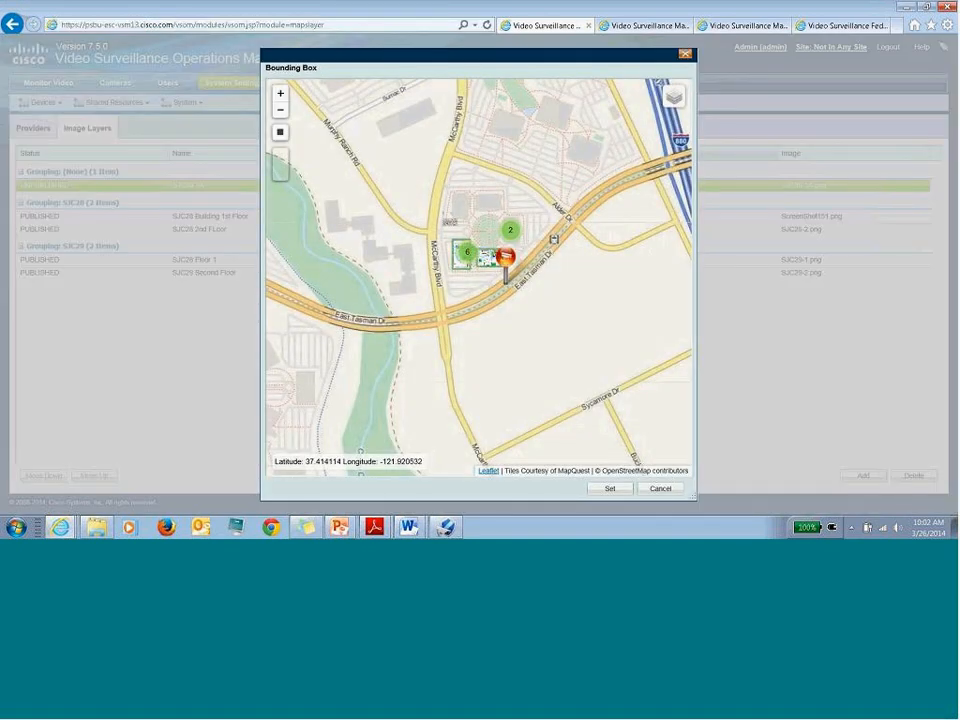
{"action": "left_click", "coordinate": [281, 93]}
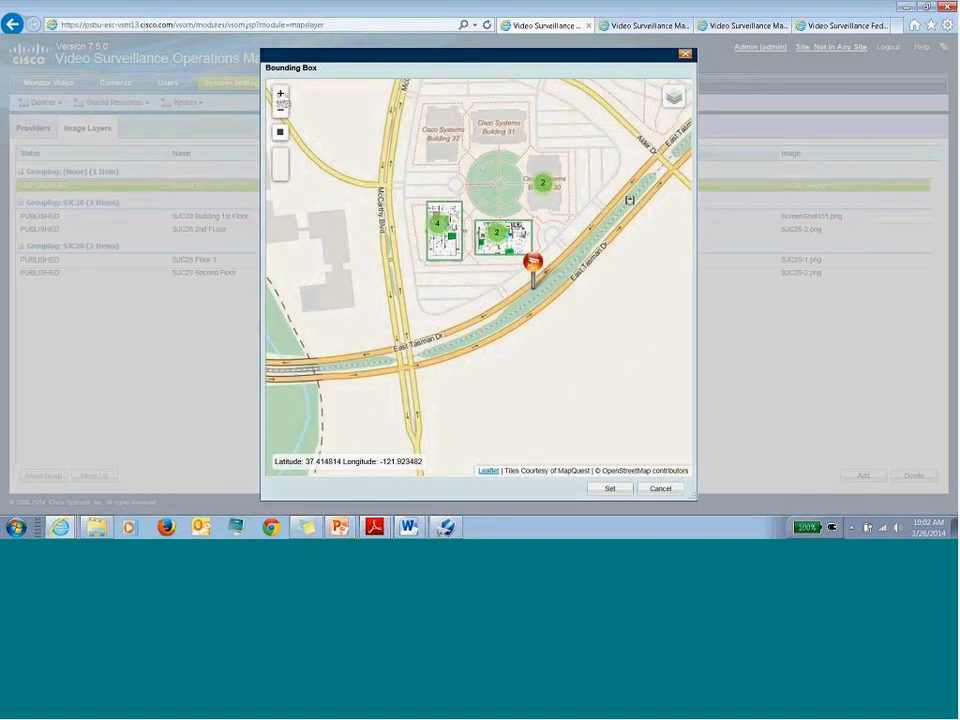
{"action": "left_click", "coordinate": [281, 93]}
{"action": "left_click", "coordinate": [281, 93]}
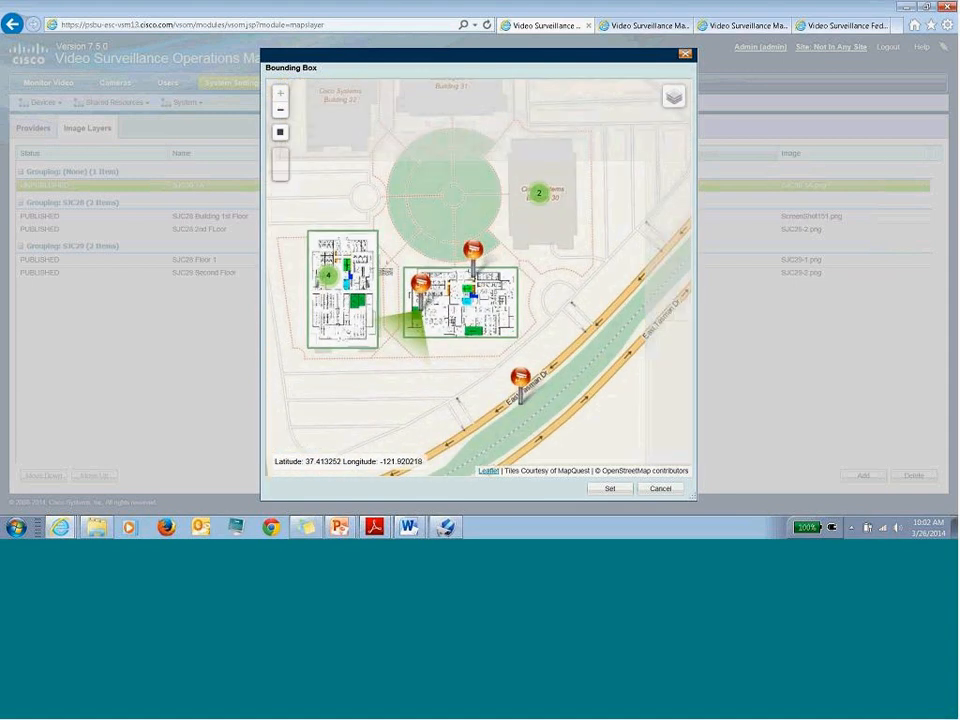
{"action": "left_click_drag", "start_coordinate": [386, 271], "coordinate": [370, 317]}
{"action": "left_click_drag", "start_coordinate": [417, 287], "coordinate": [380, 300]}
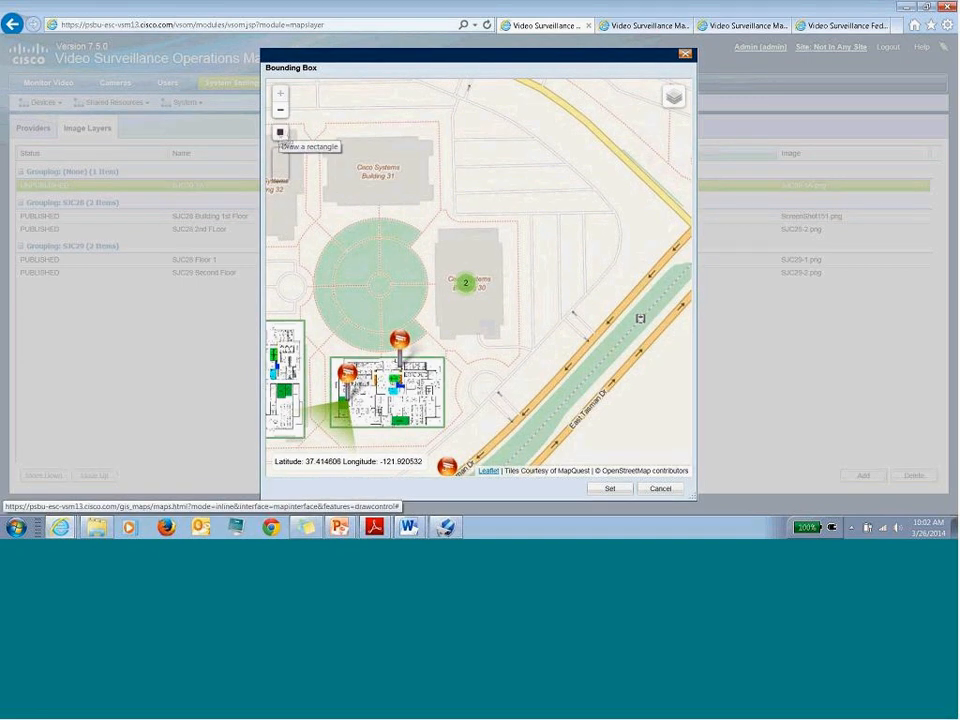
{"action": "left_click", "coordinate": [280, 133]}
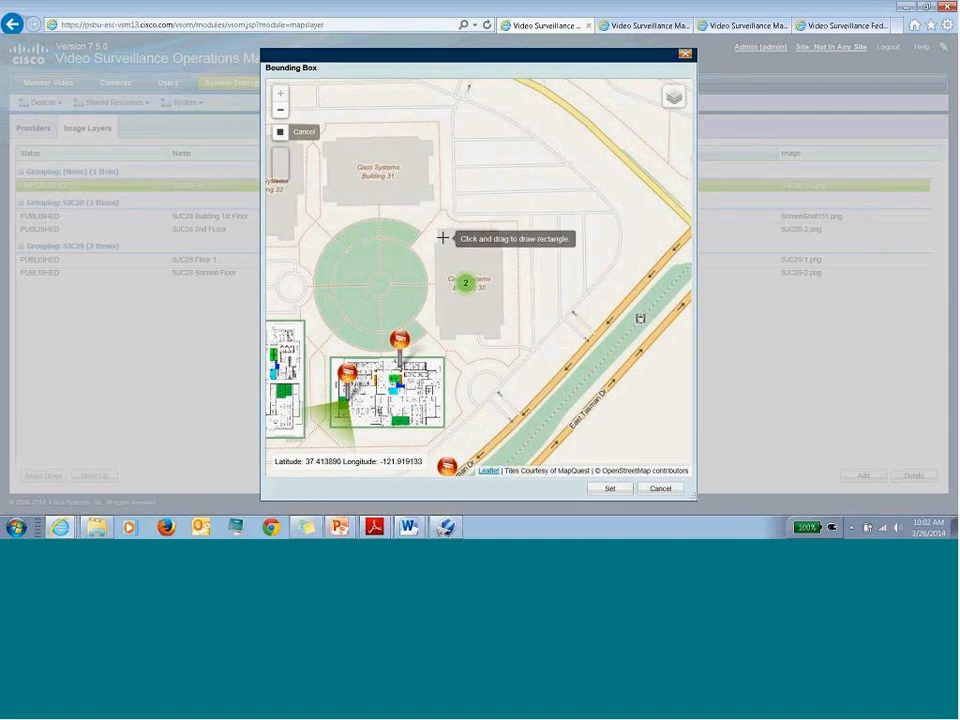
{"action": "mouse_move", "coordinate": [431, 231]}
{"action": "left_mouse_down"}
{"action": "mouse_move", "coordinate": [476, 313]}
{"action": "mouse_move", "coordinate": [507, 340]}
{"action": "left_mouse_up"}
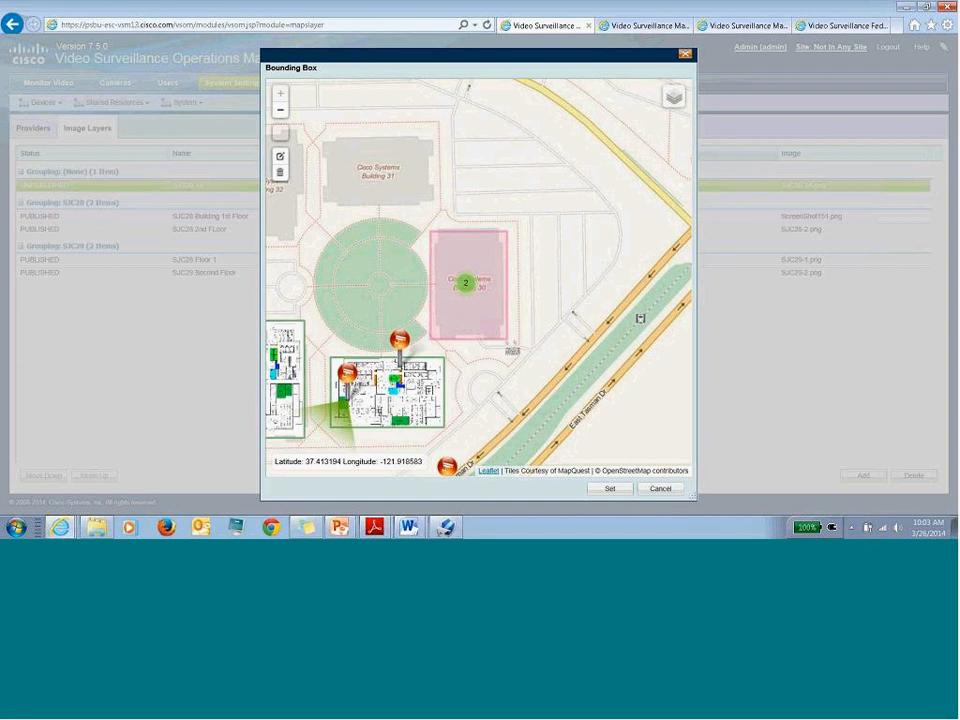
{"action": "left_click", "coordinate": [280, 172]}
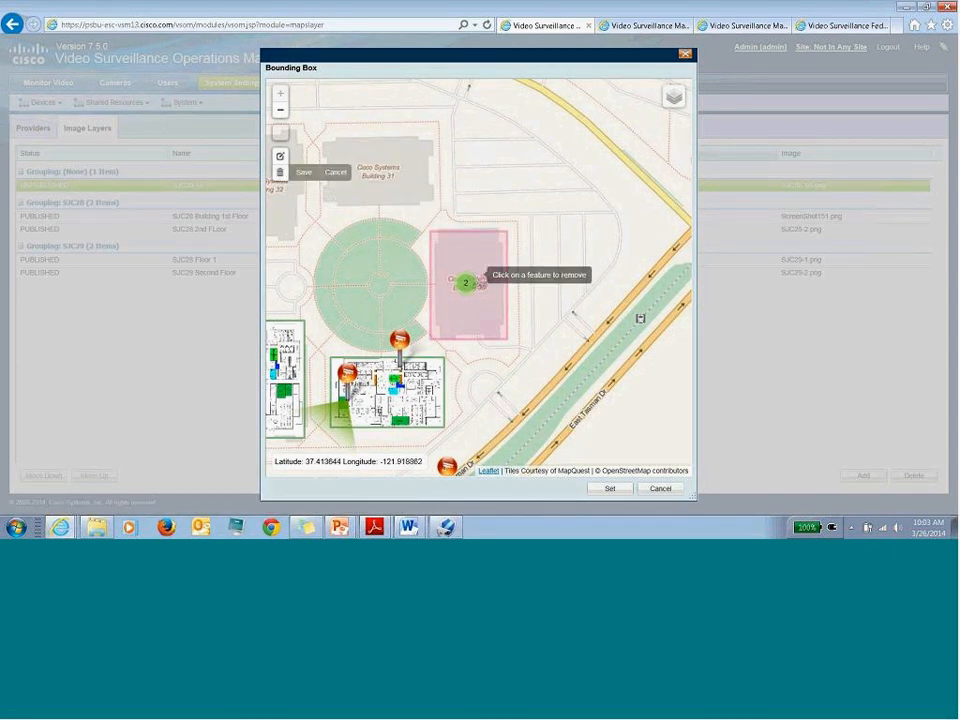
{"action": "left_click", "coordinate": [478, 272]}
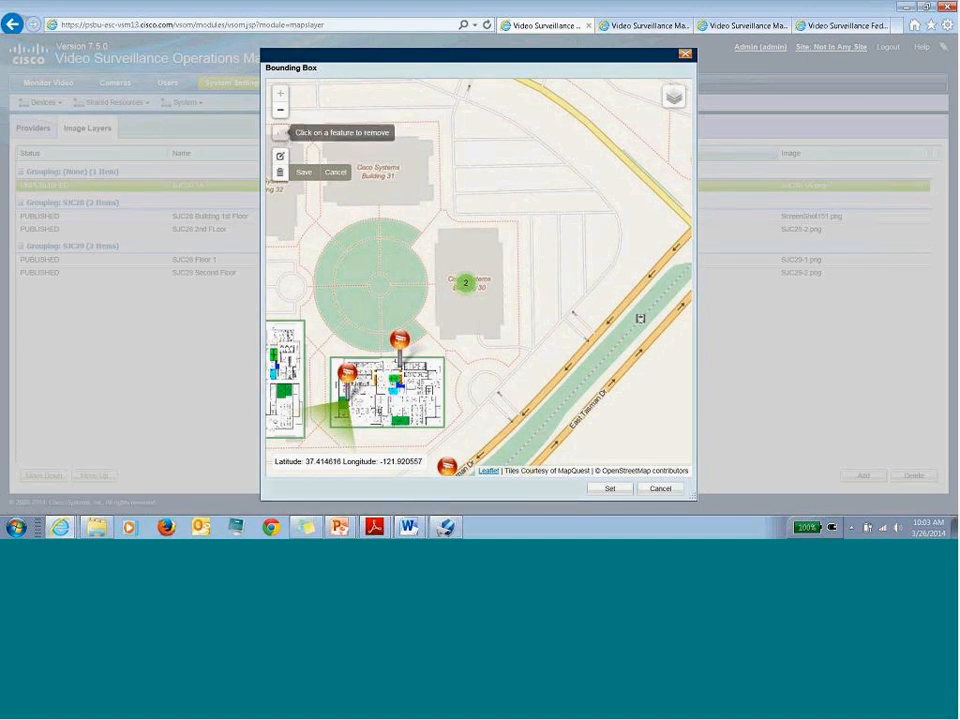
{"action": "left_click_drag", "start_coordinate": [440, 236], "coordinate": [478, 332]}
{"action": "left_click_drag", "start_coordinate": [435, 283], "coordinate": [396, 217]}
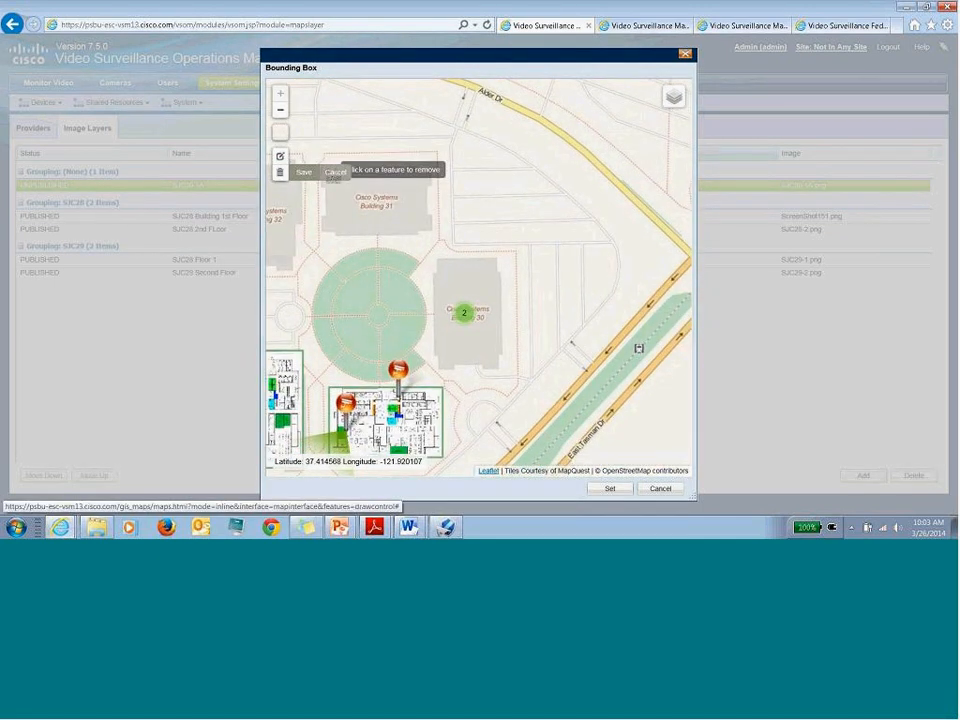
{"action": "left_click", "coordinate": [335, 172]}
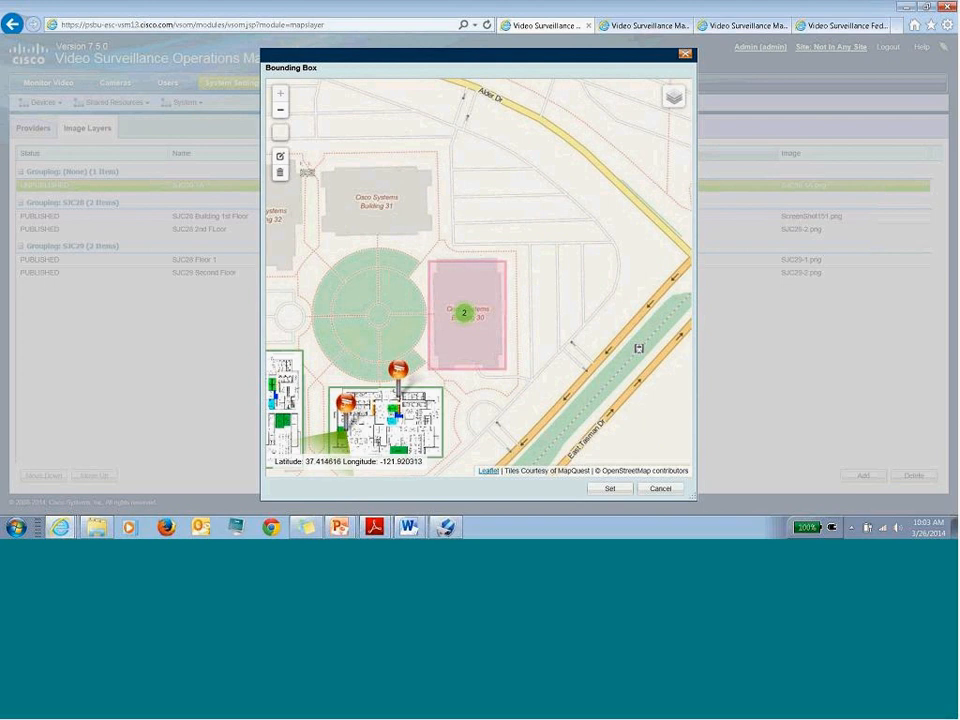
Extend the rectangle's upper edge slightly beyond Building 30 and set it as the SJC30-1A layer's bounding box.
{"action": "left_click", "coordinate": [280, 156]}
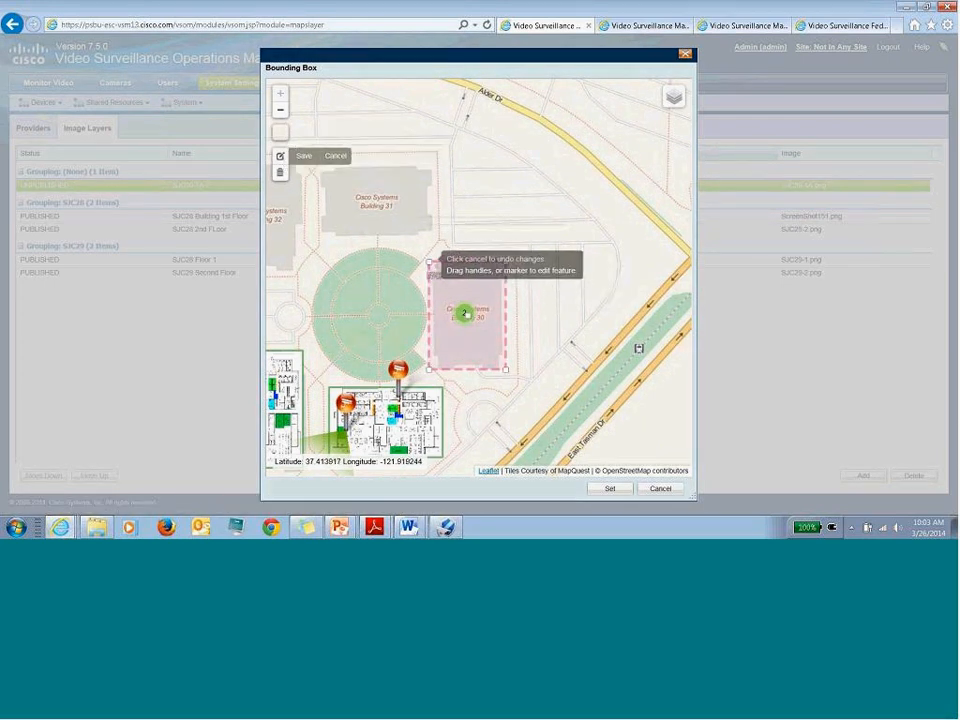
{"action": "left_click_drag", "start_coordinate": [430, 262], "coordinate": [428, 254]}
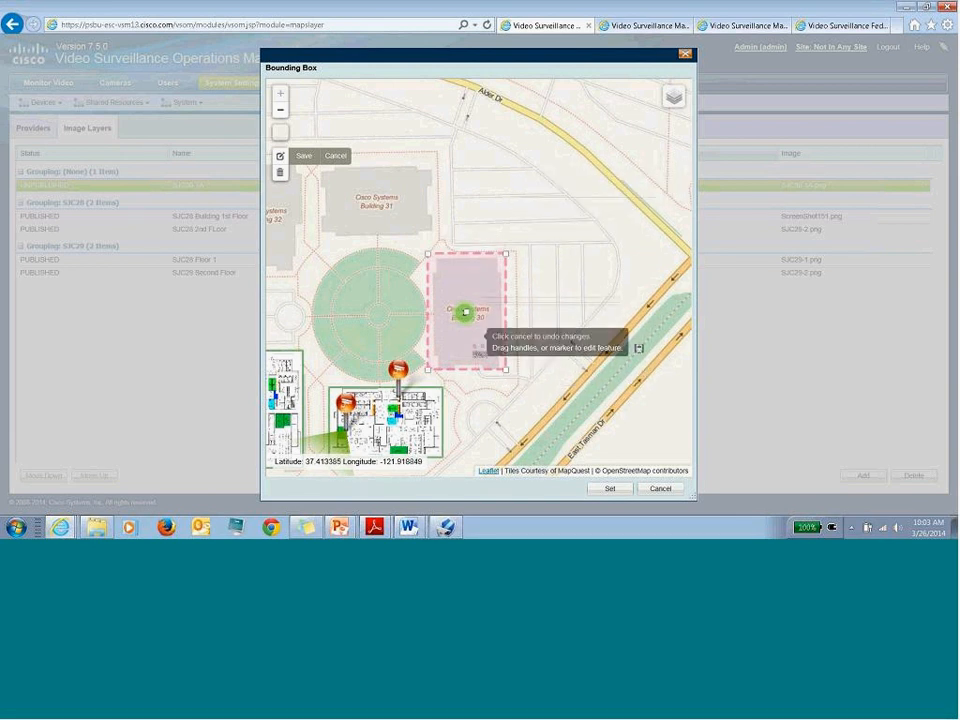
{"action": "left_click_drag", "start_coordinate": [517, 347], "coordinate": [517, 324]}
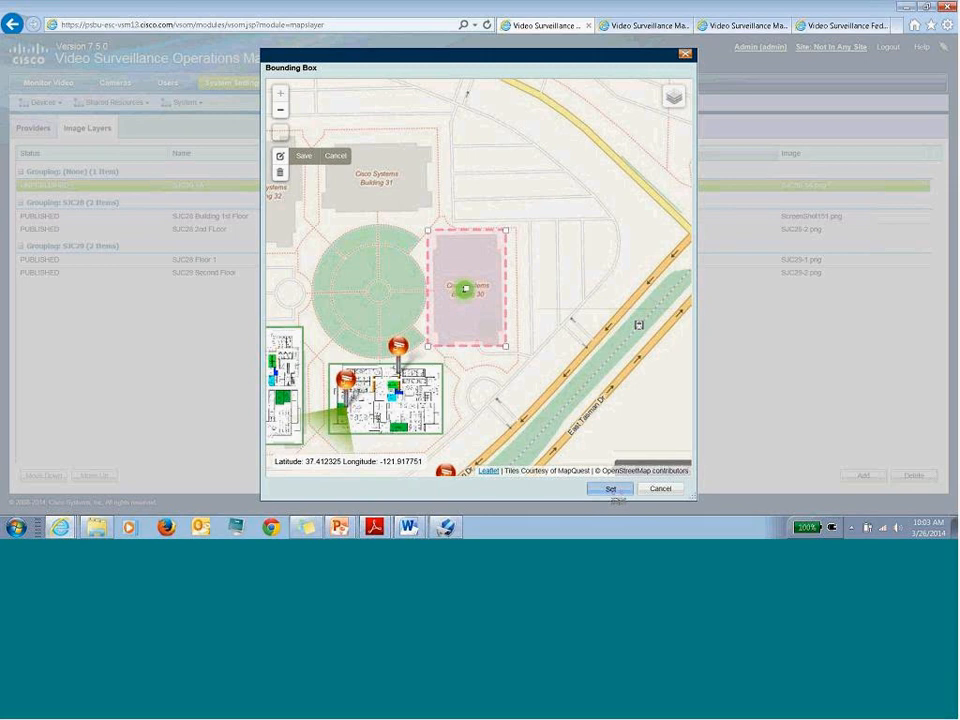
{"action": "left_click", "coordinate": [610, 489]}
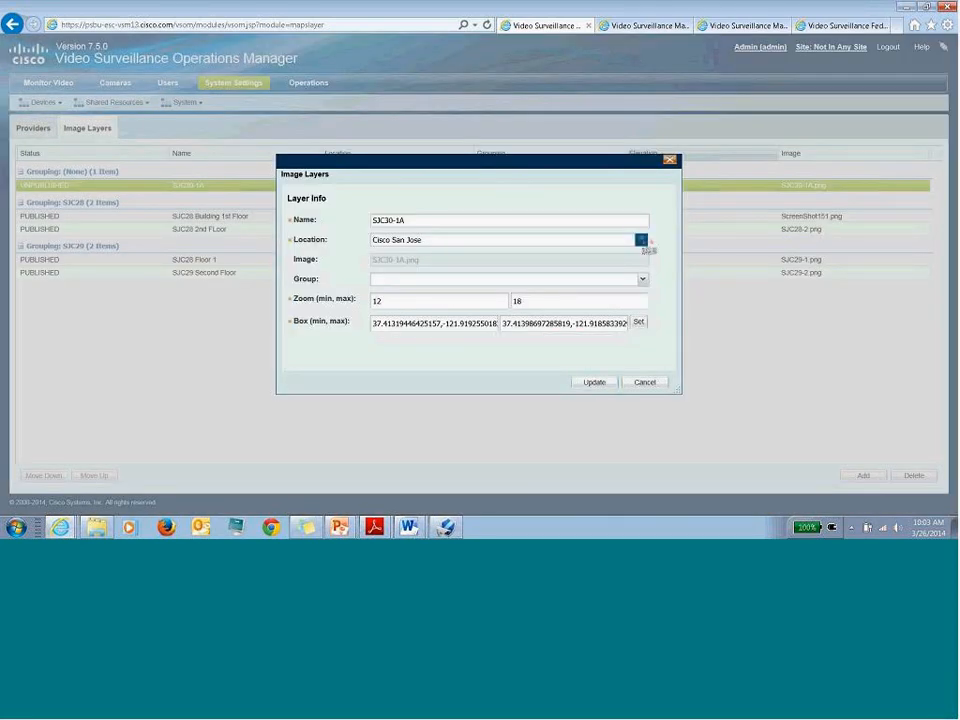
Assign layer SJC30-1A to the location Cisco San Jose.SJC30 and a new group SJC30, and update the layer.
{"action": "left_click", "coordinate": [641, 241]}
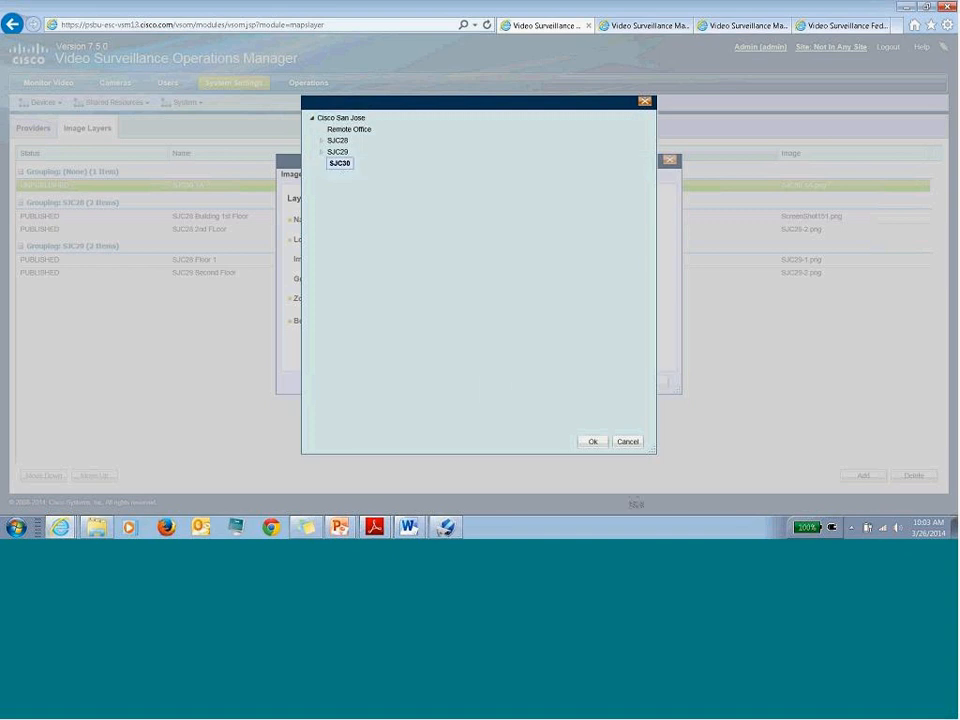
{"action": "left_click", "coordinate": [593, 441]}
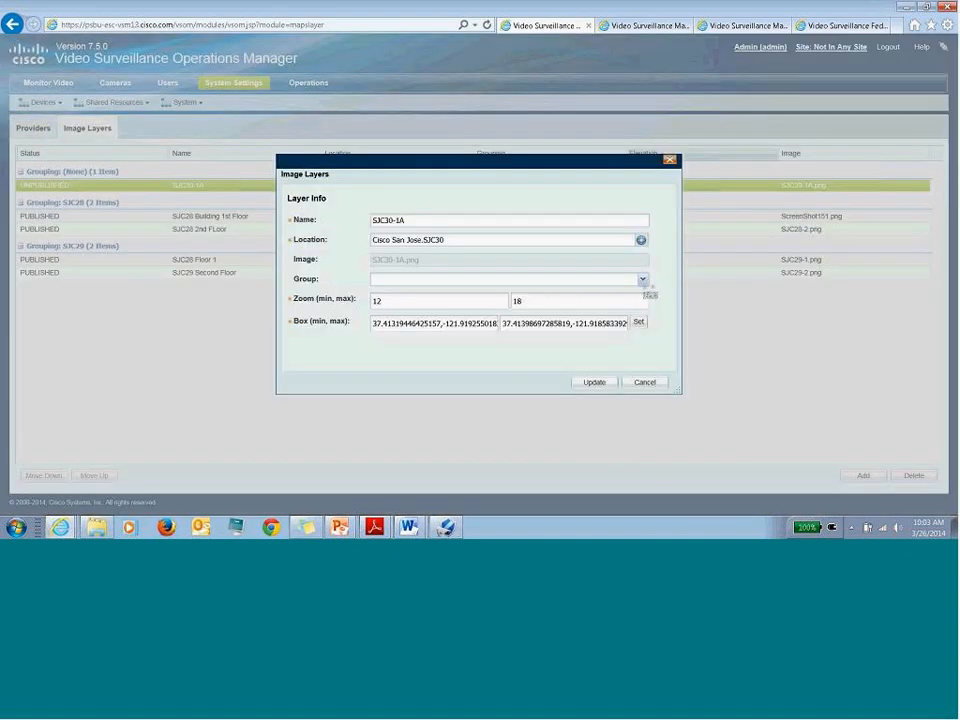
{"action": "left_click", "coordinate": [431, 281]}
{"action": "type", "text": "SJC30"}
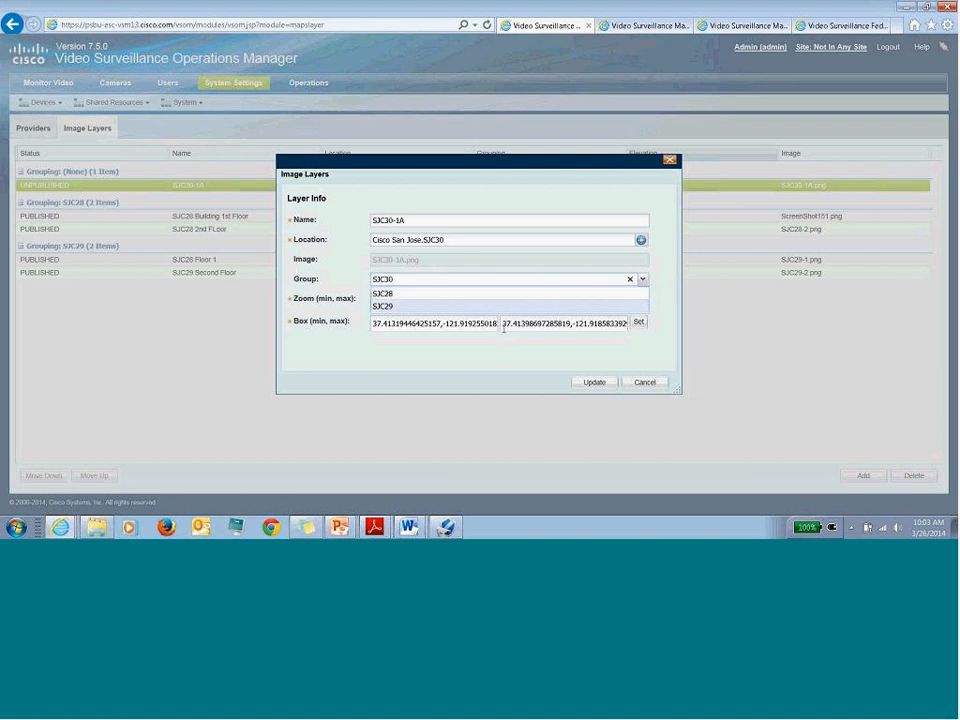
{"action": "left_click", "coordinate": [600, 388]}
{"action": "left_click", "coordinate": [596, 383]}
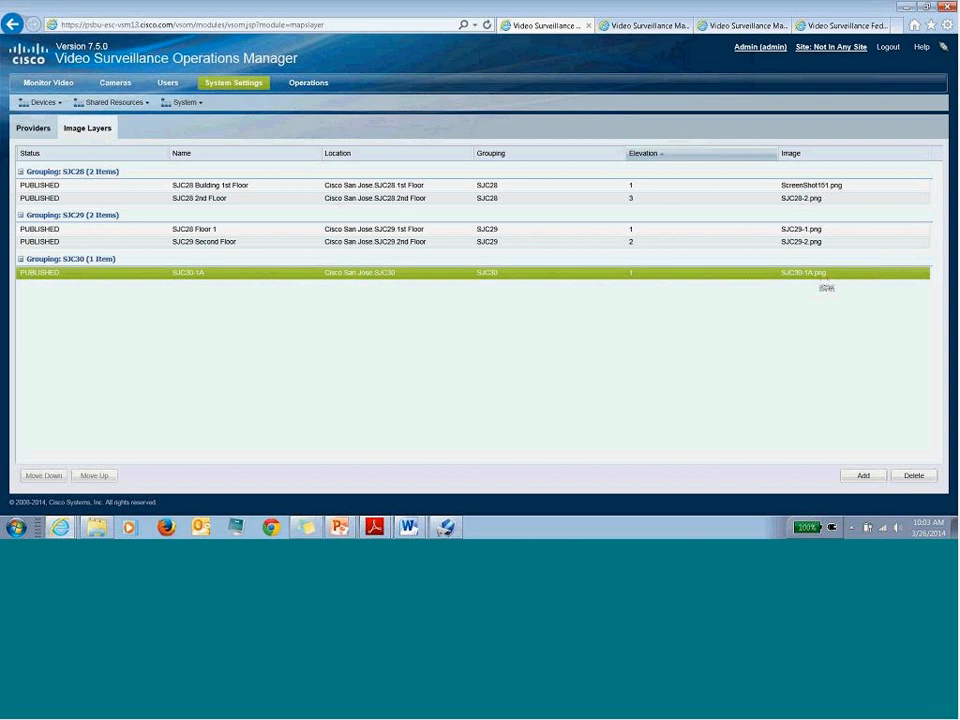
Add a new image layer by uploading the SJC30-2A picture from the Cisco SJC Maps folder.
{"action": "left_click", "coordinate": [865, 477]}
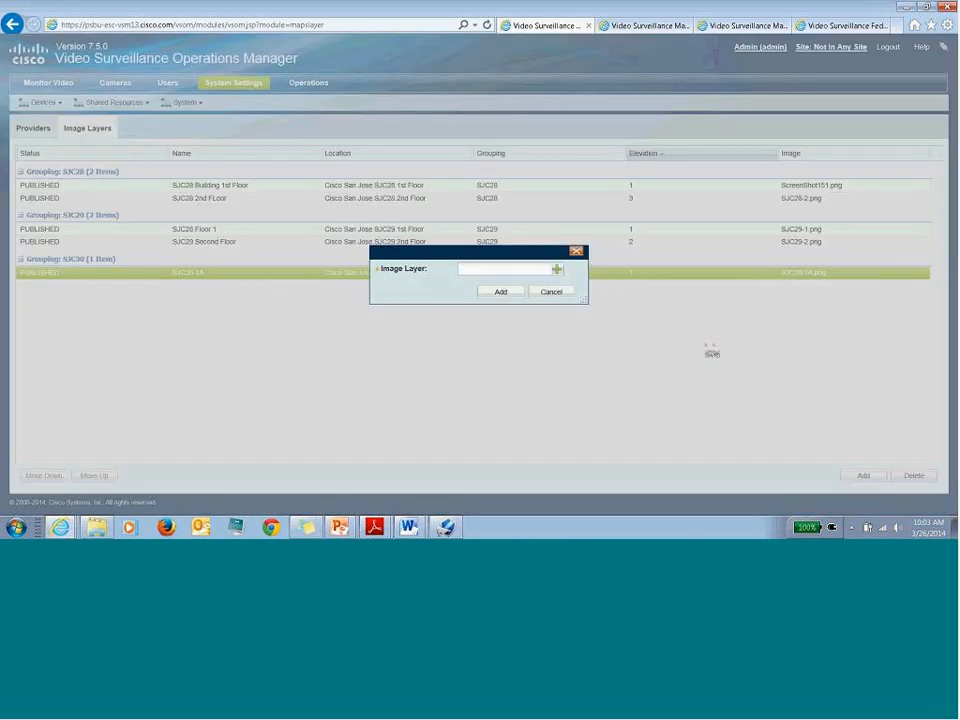
{"action": "left_click", "coordinate": [557, 269]}
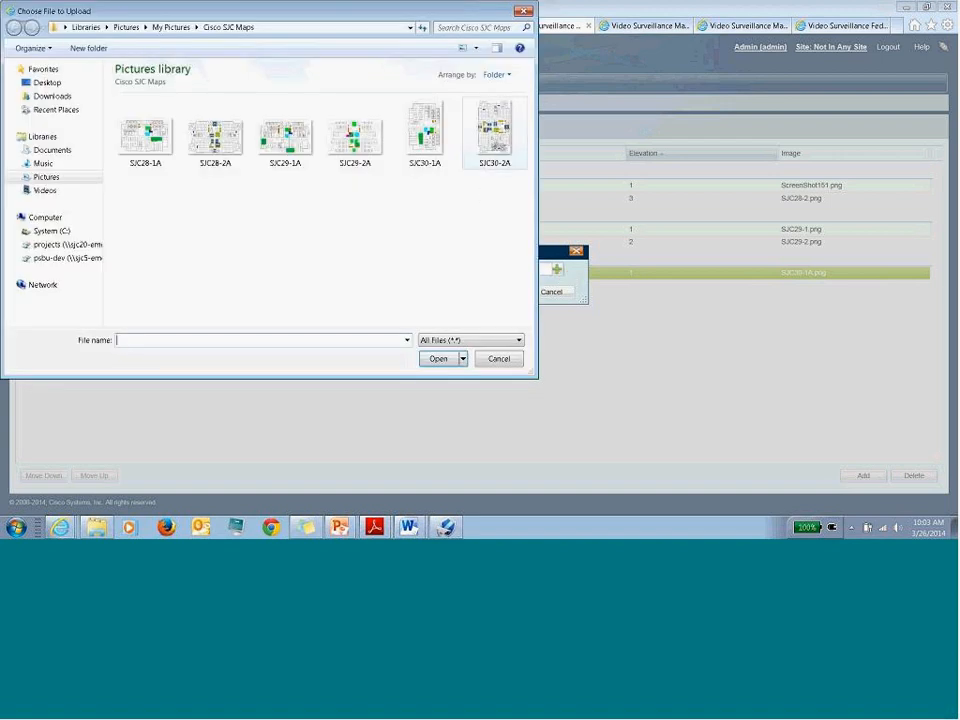
{"action": "double_click", "coordinate": [495, 135]}
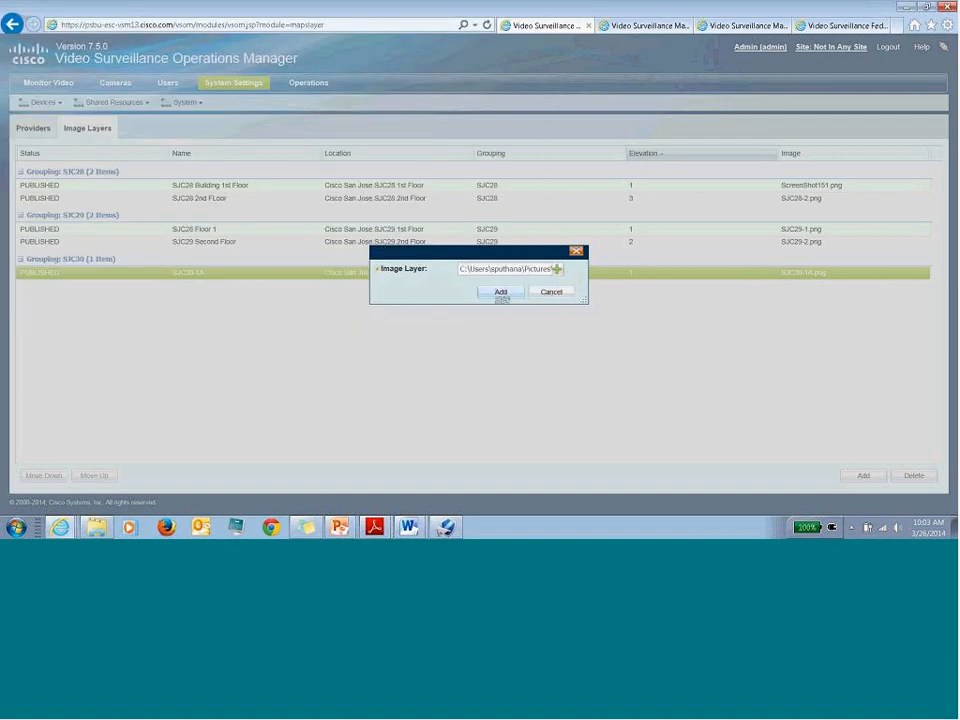
{"action": "left_click", "coordinate": [501, 292]}
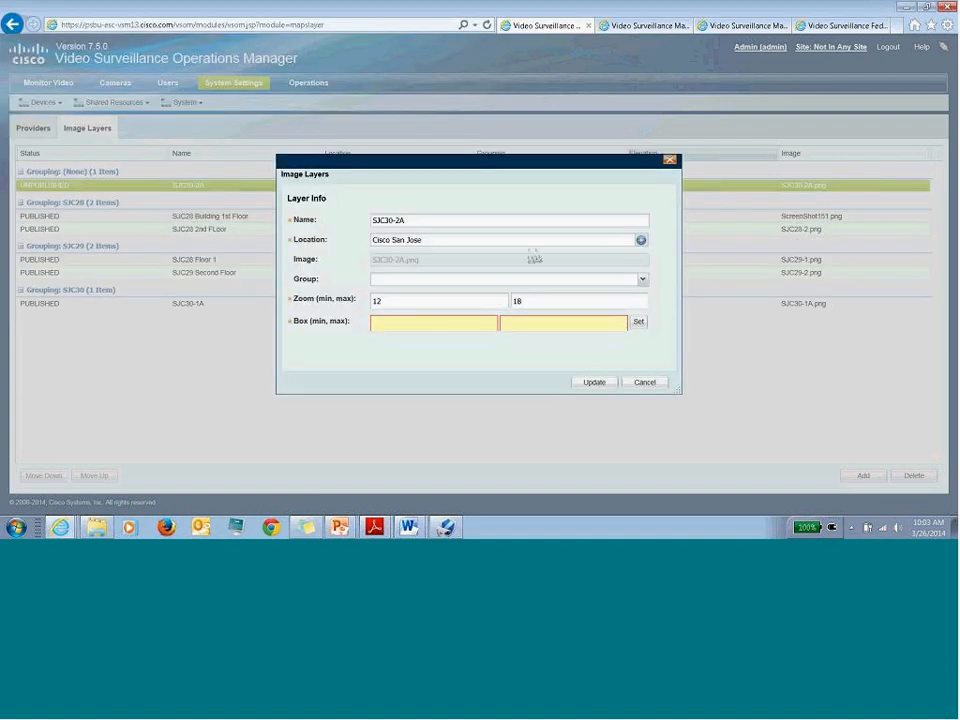
Set the SJC30-2A layer's location to Cisco San Jose.SJC30 and its group to SJC30.
{"action": "left_click", "coordinate": [641, 240]}
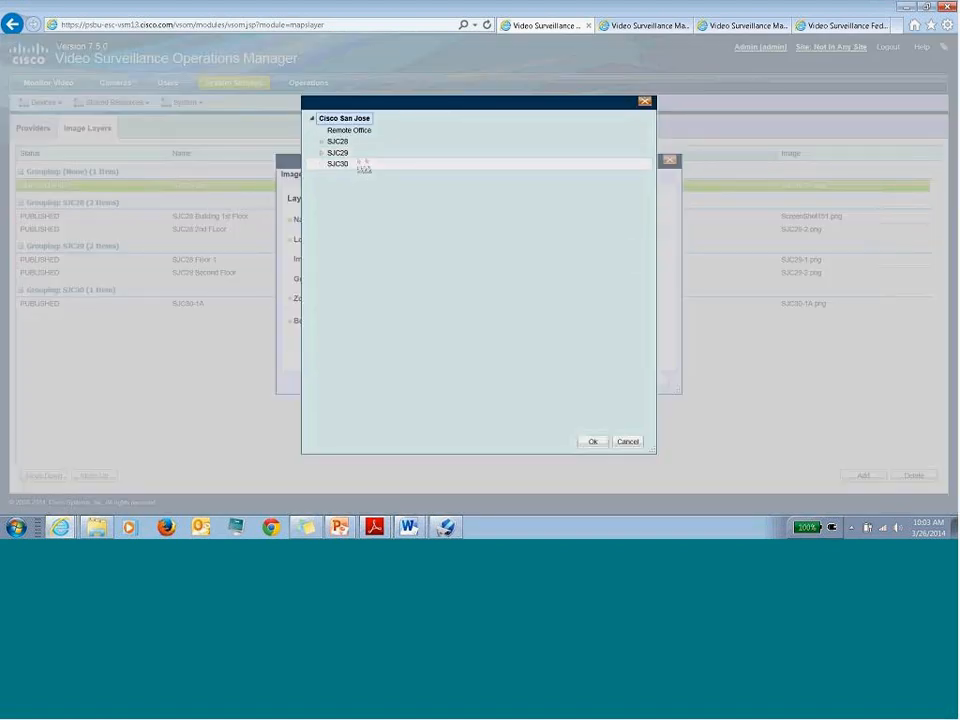
{"action": "double_click", "coordinate": [357, 162]}
{"action": "left_click", "coordinate": [571, 279]}
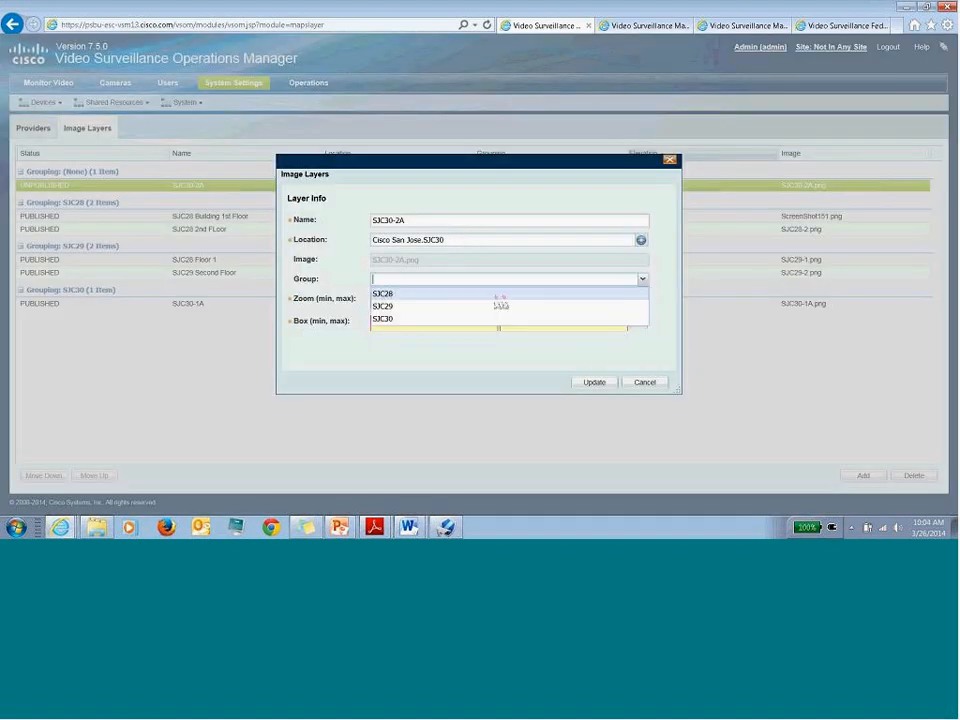
{"action": "left_click", "coordinate": [459, 320]}
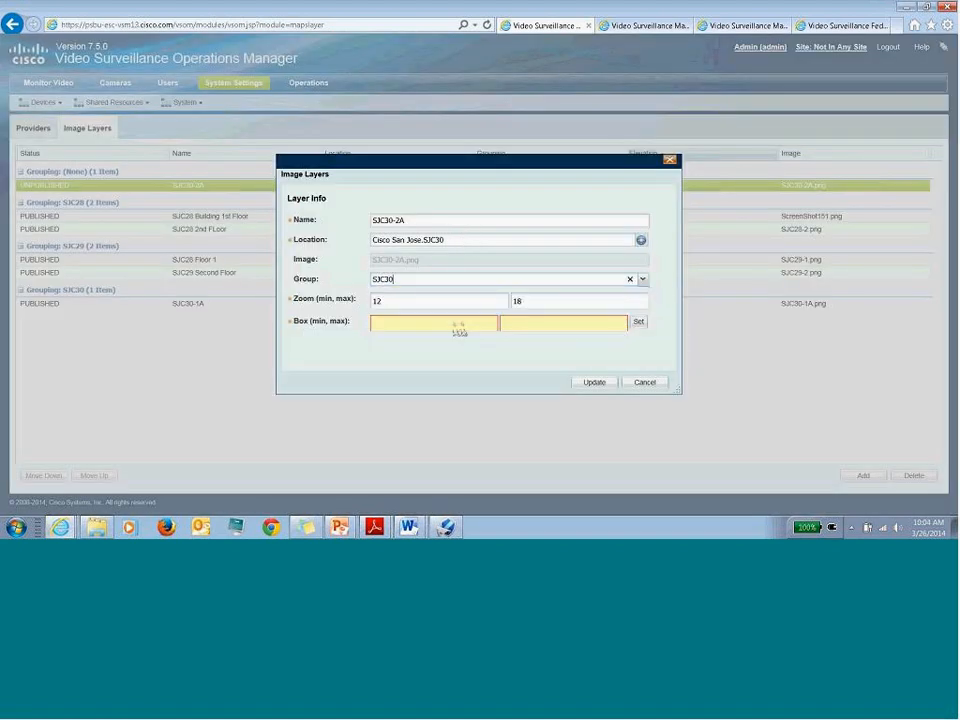
Draw the SJC30-2A bounding box over the existing Building 30 floor plan, set it and update the layer.
{"action": "left_click", "coordinate": [639, 322]}
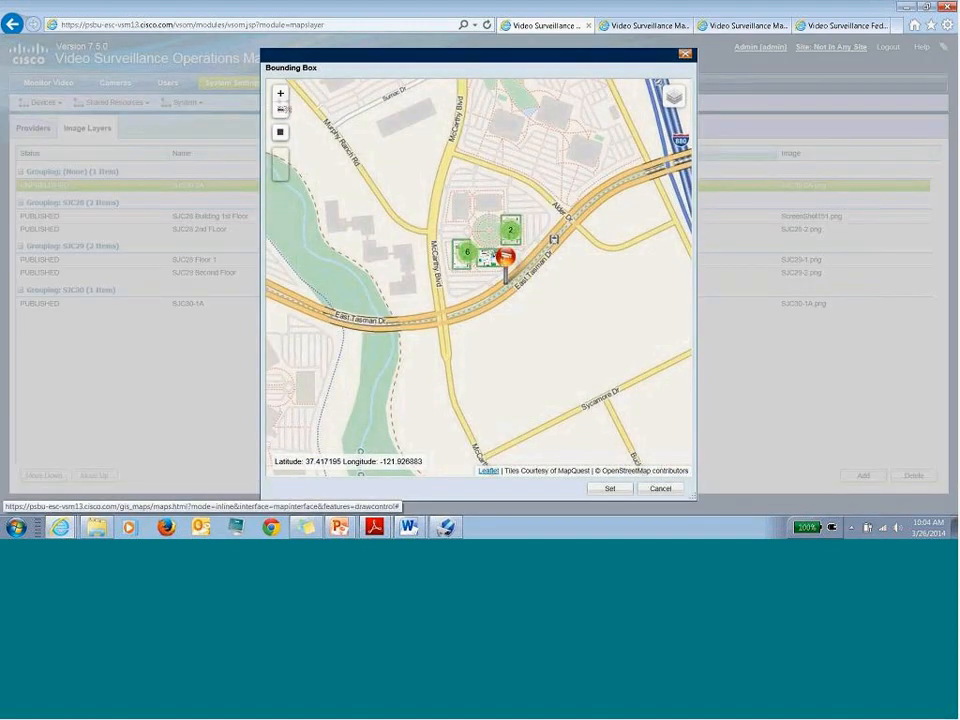
{"action": "left_click", "coordinate": [280, 94]}
{"action": "left_click", "coordinate": [280, 109]}
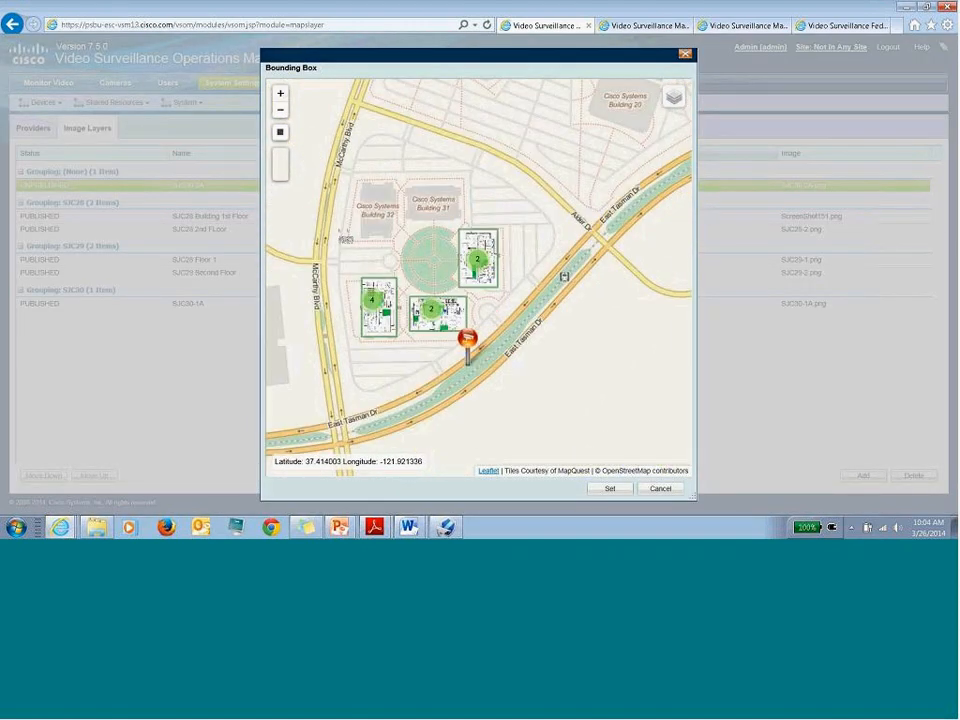
{"action": "left_click", "coordinate": [280, 94]}
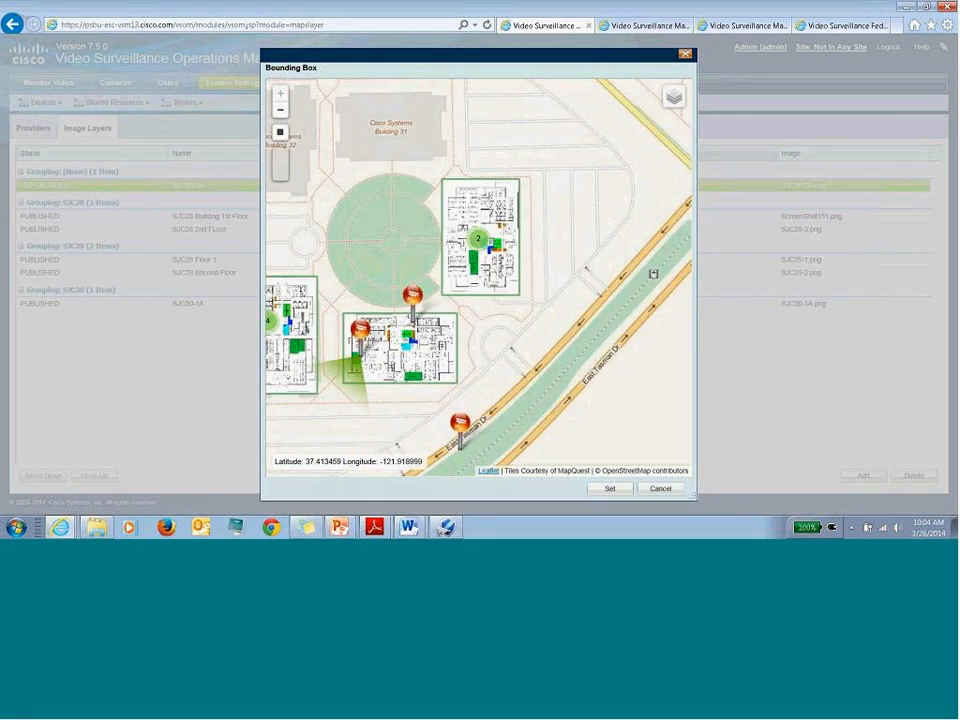
{"action": "left_click", "coordinate": [280, 131]}
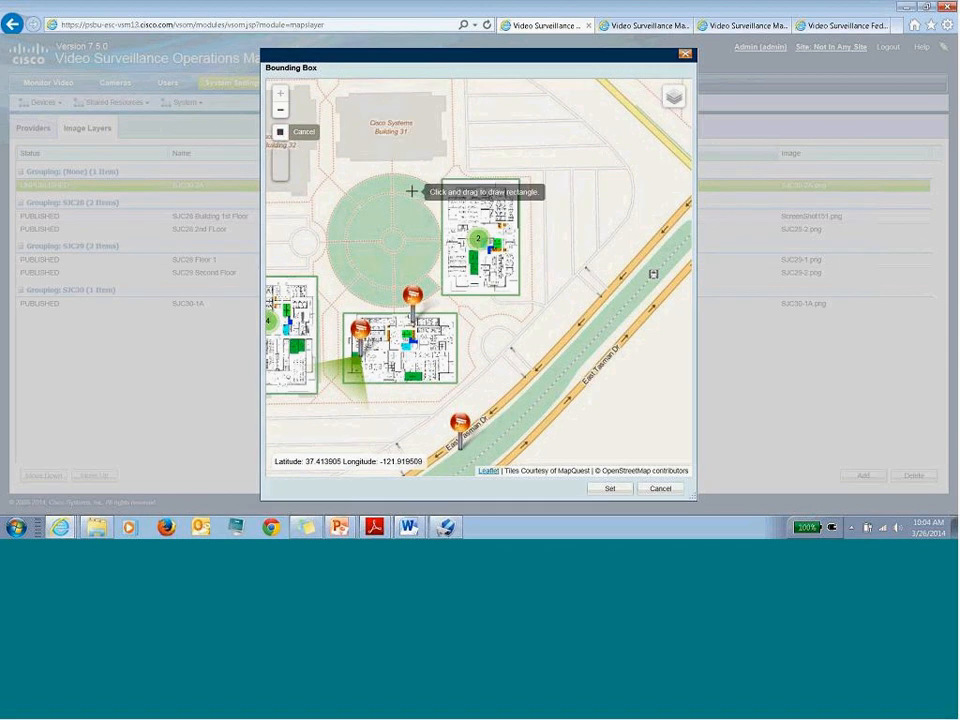
{"action": "left_click_drag", "start_coordinate": [441, 180], "coordinate": [521, 296]}
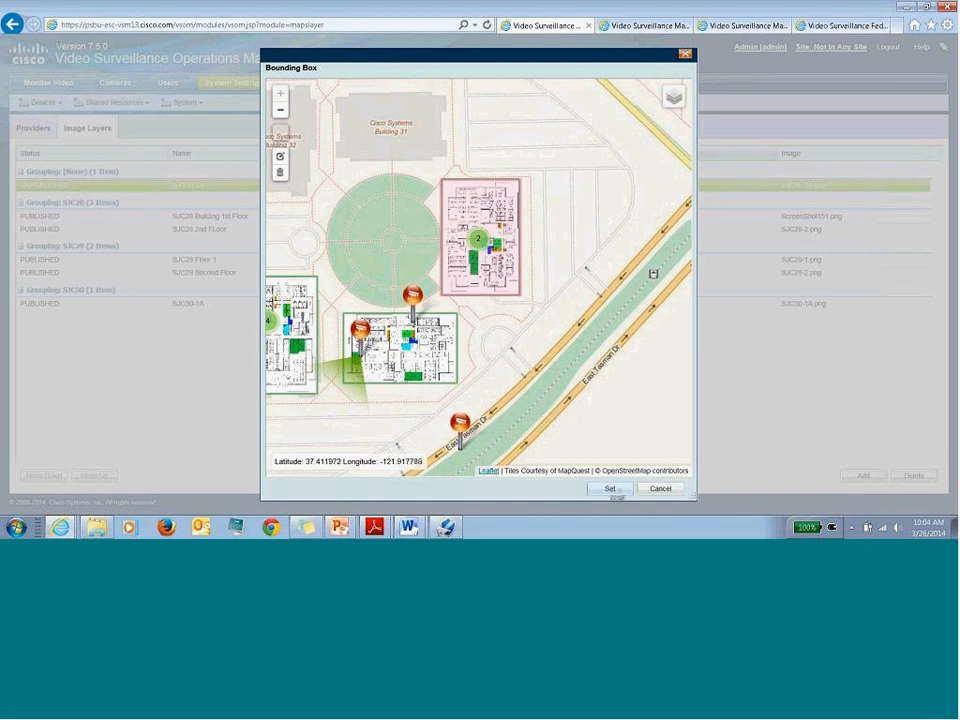
{"action": "left_click", "coordinate": [611, 489]}
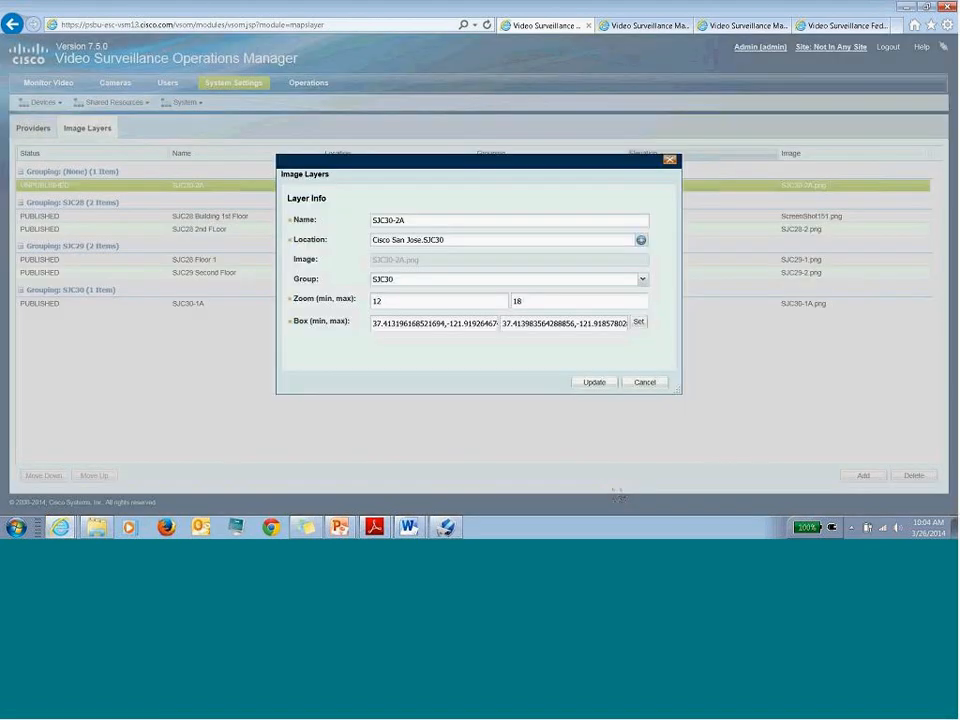
{"action": "left_click", "coordinate": [596, 383]}
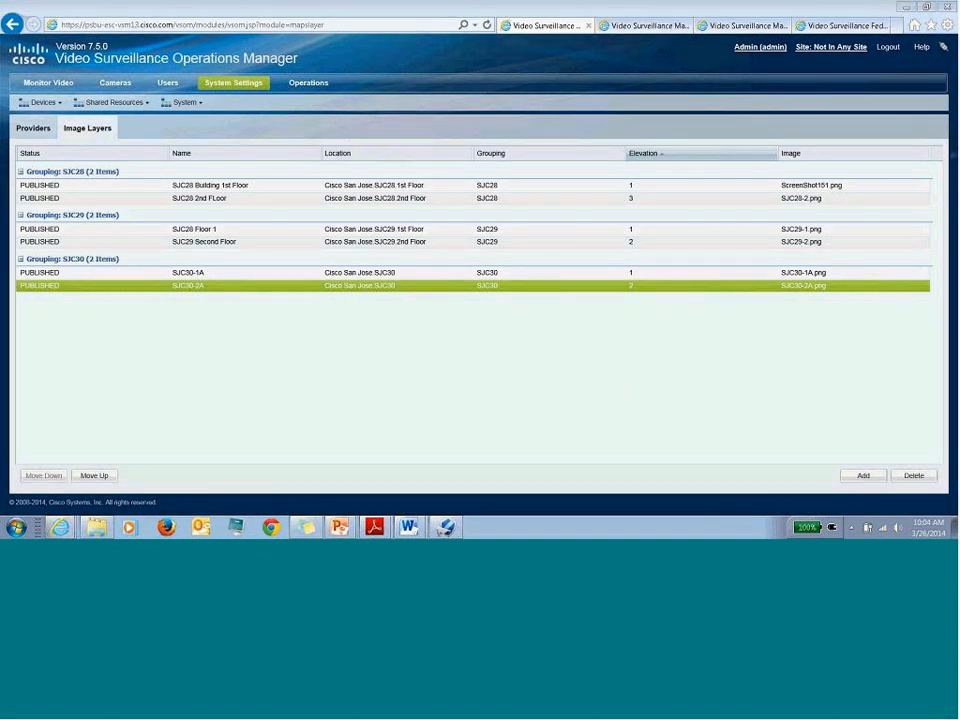
Review the map providers, including the blank new-provider form and the MapQuest provider's settings, and close without changes.
{"action": "left_click", "coordinate": [296, 186], "text": "ctrl"}
{"action": "left_click", "coordinate": [36, 131]}
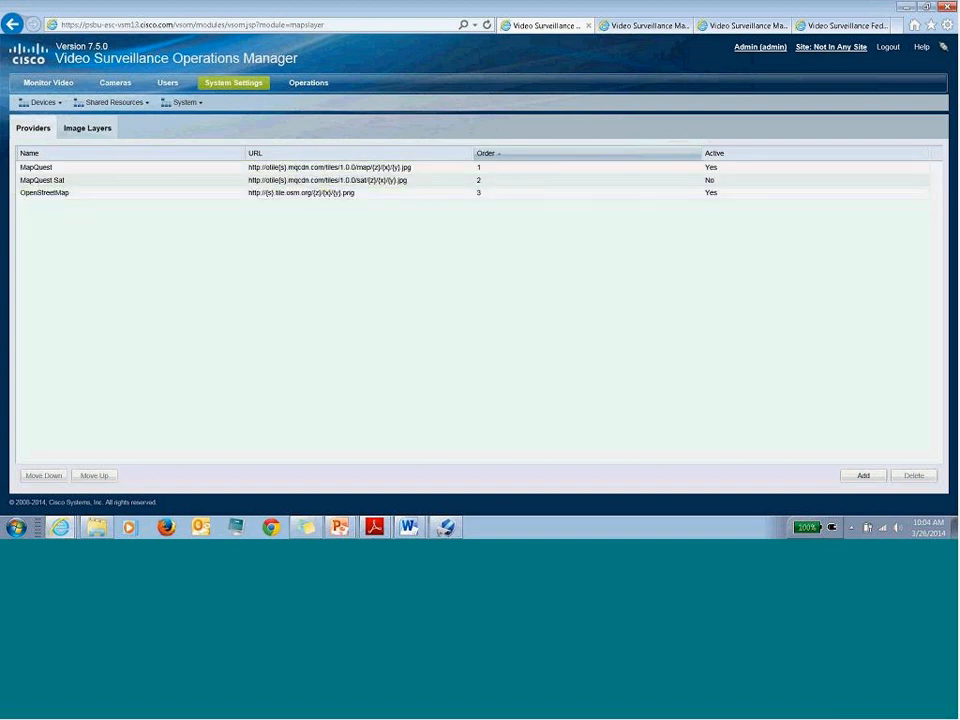
{"action": "left_click", "coordinate": [866, 478]}
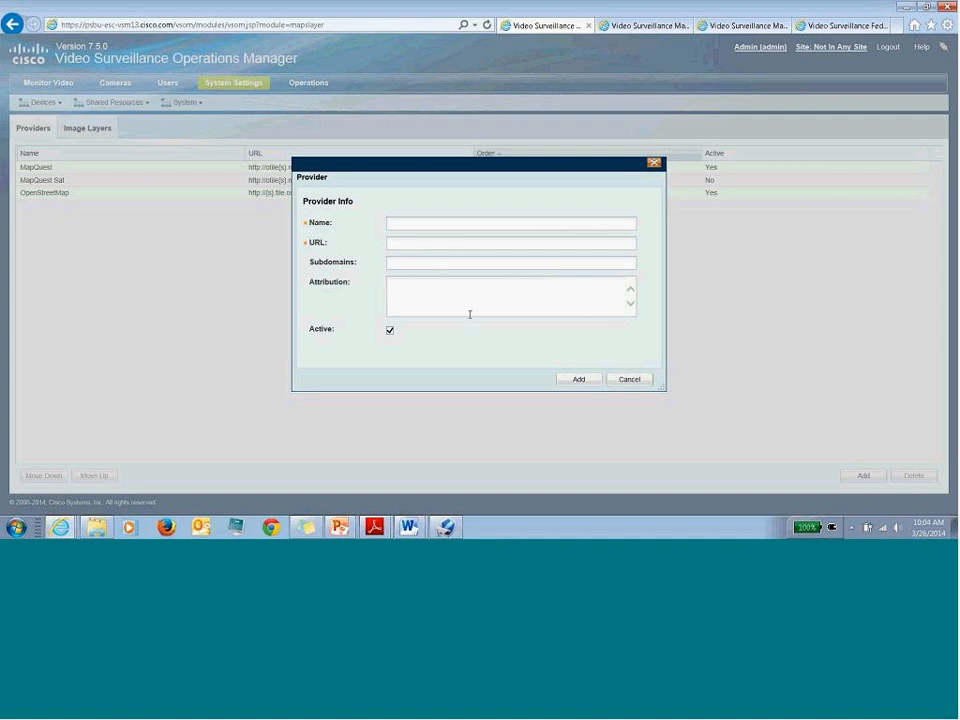
{"action": "left_click", "coordinate": [636, 383]}
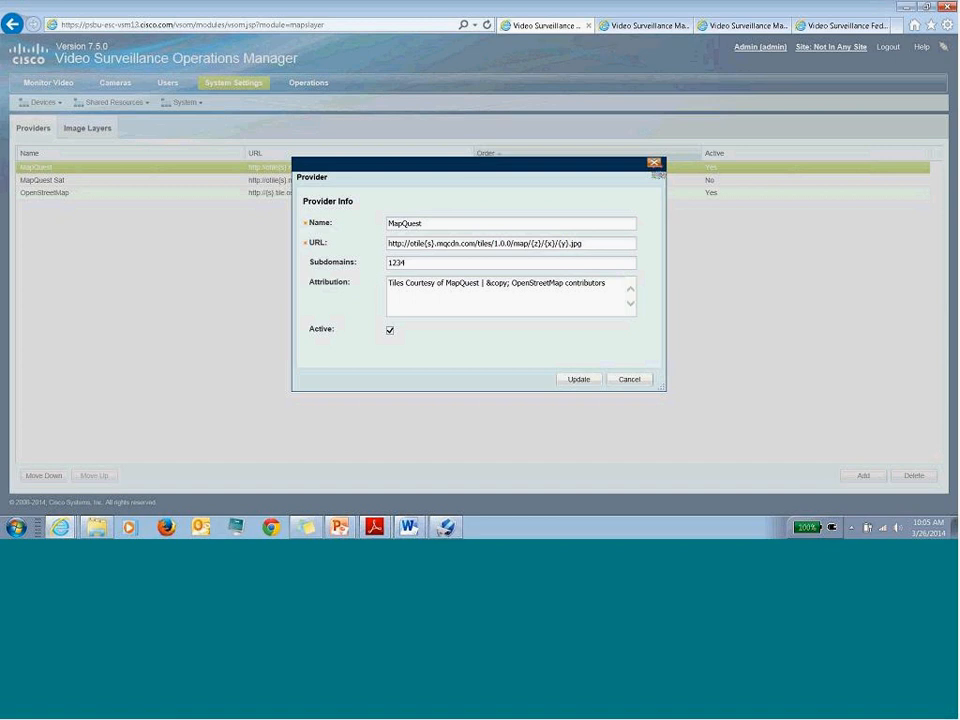
{"action": "left_click", "coordinate": [654, 162]}
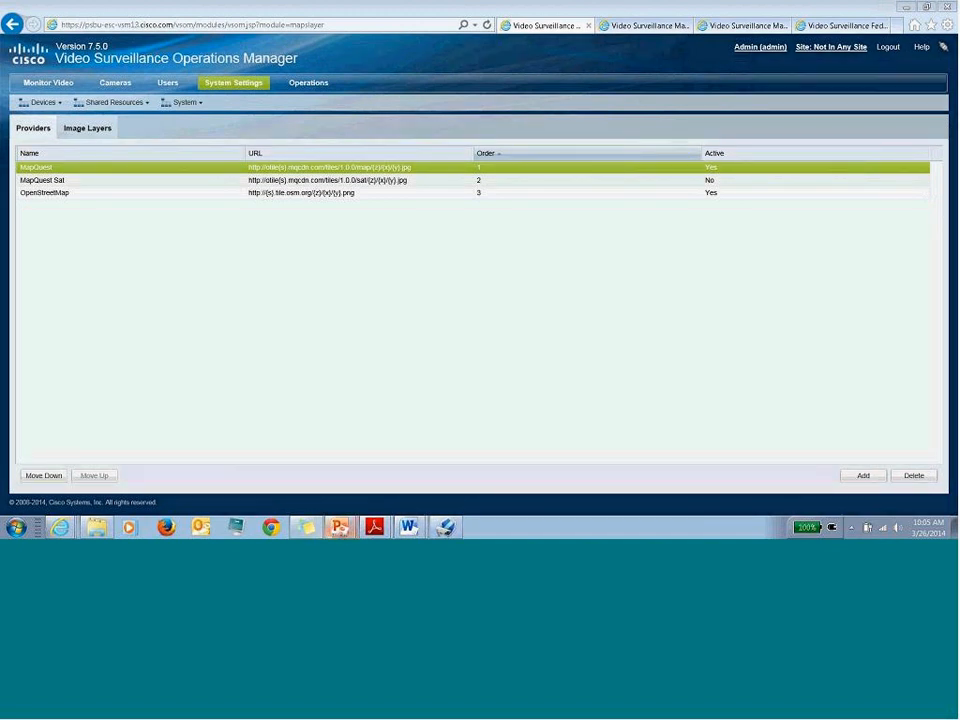
Switch to the VSM 7.5 SE Training Day 1 presentation in PowerPoint and start the slide show from the Configuring Layers slide.
{"action": "left_click", "coordinate": [340, 526]}
{"action": "left_click", "coordinate": [343, 482]}
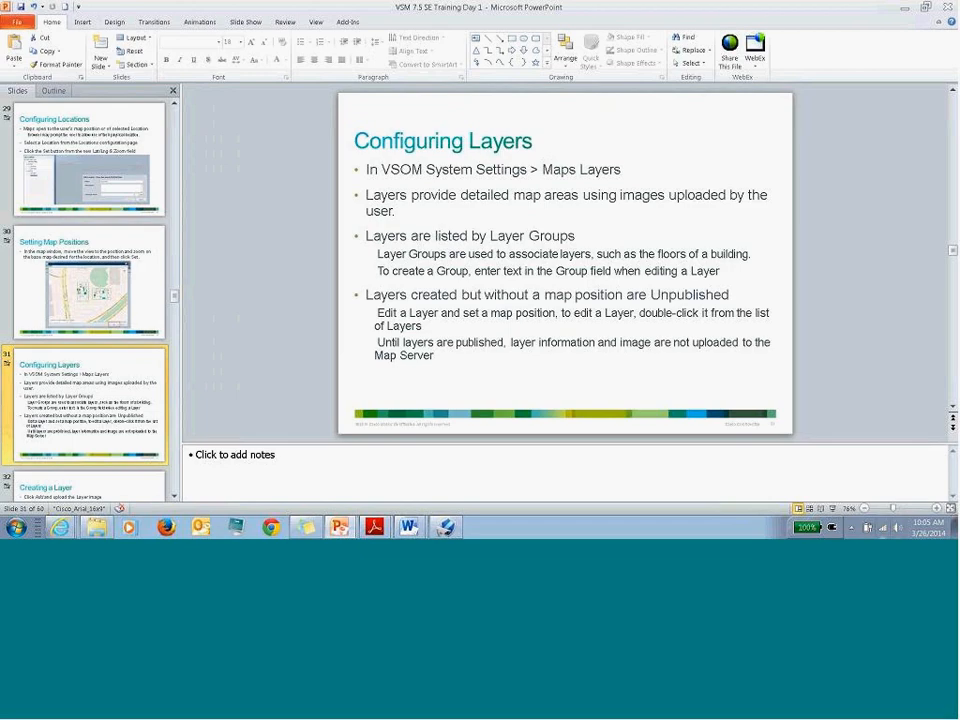
{"action": "key", "text": "shift+F5"}
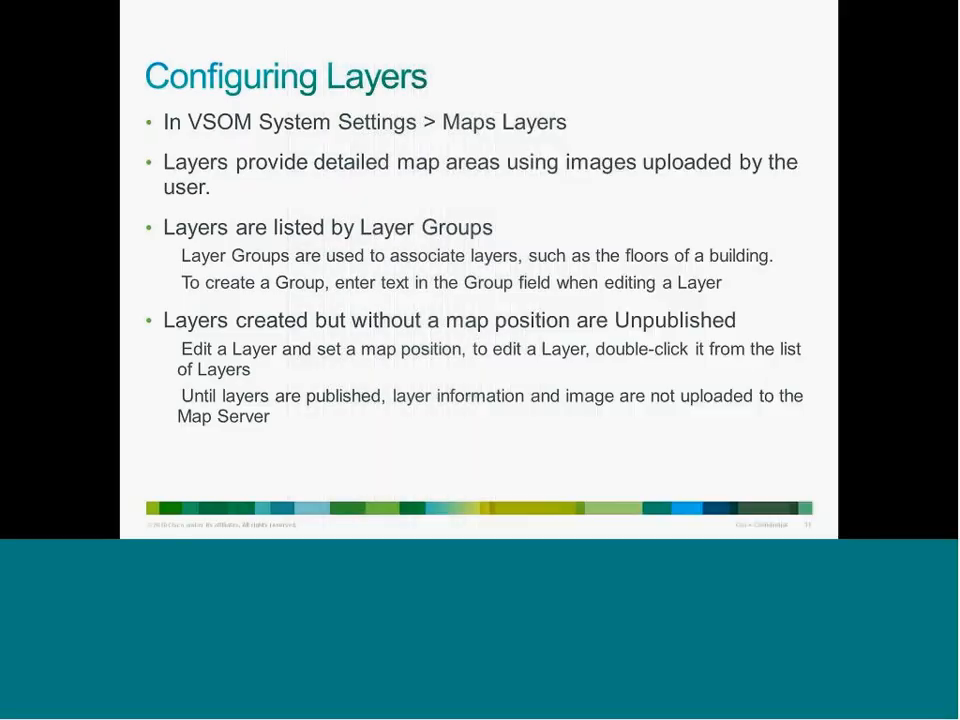